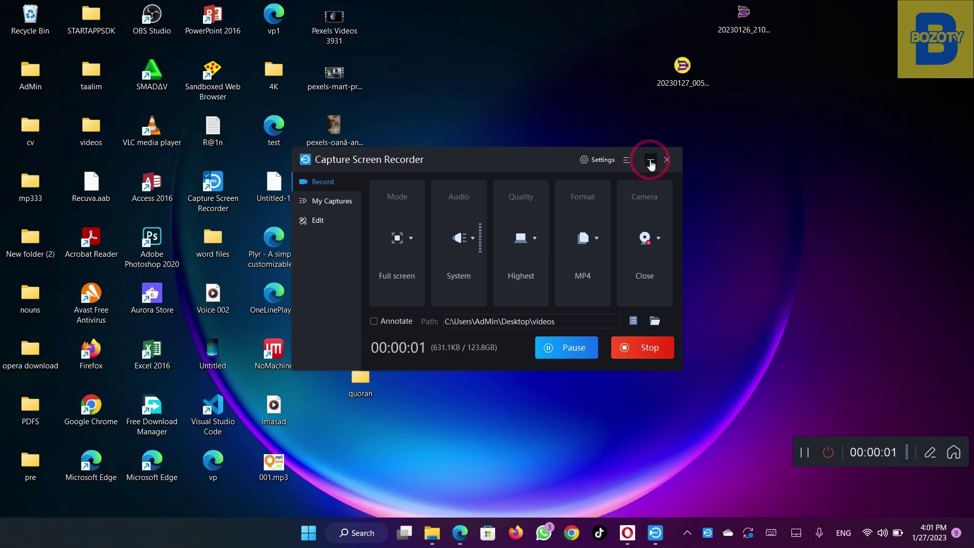
Minimize the recorder and open the desktop quoran folder in a maximized File Explorer window
{"action": "left_click", "coordinate": [651, 161]}
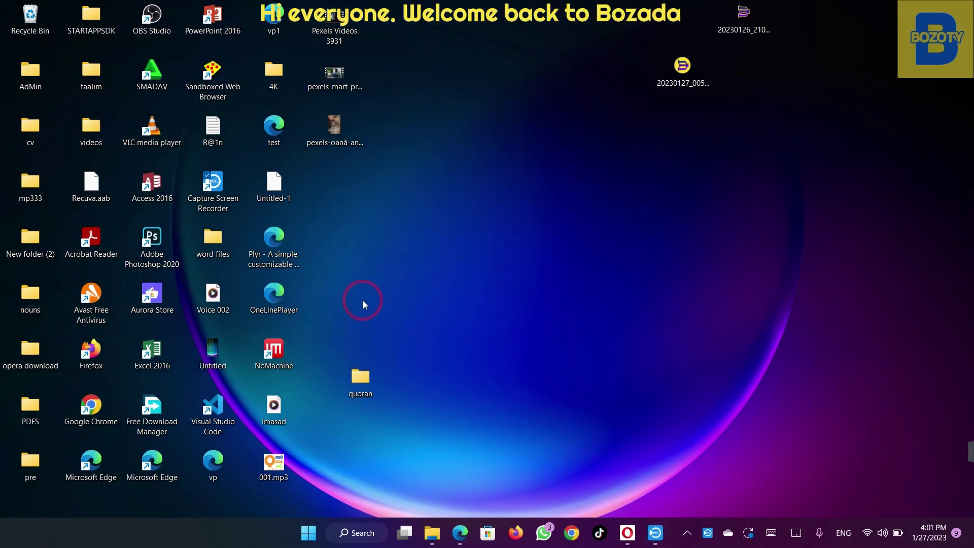
{"action": "double_click", "coordinate": [363, 385]}
{"action": "left_click", "coordinate": [803, 187]}
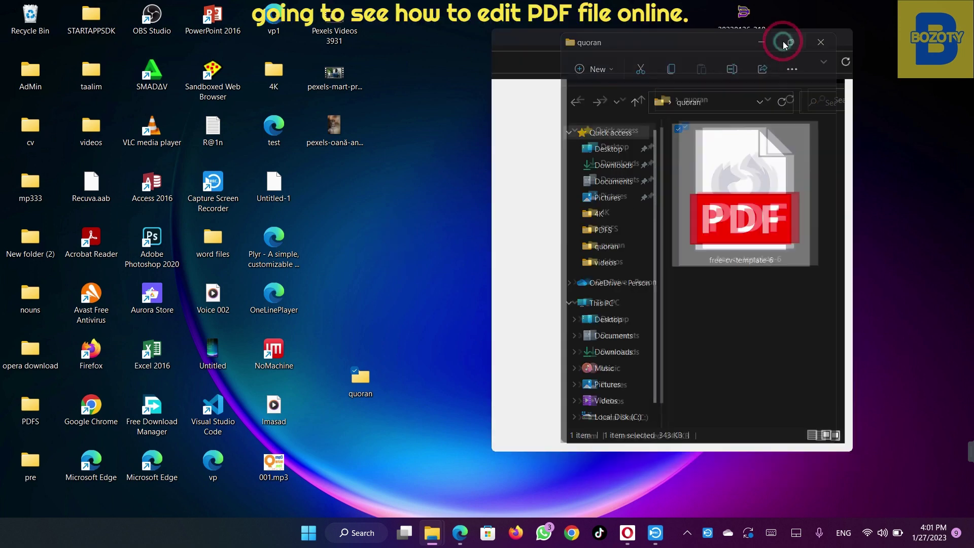
{"action": "left_click", "coordinate": [790, 43]}
{"action": "left_click_drag", "start_coordinate": [351, 116], "coordinate": [184, 260]}
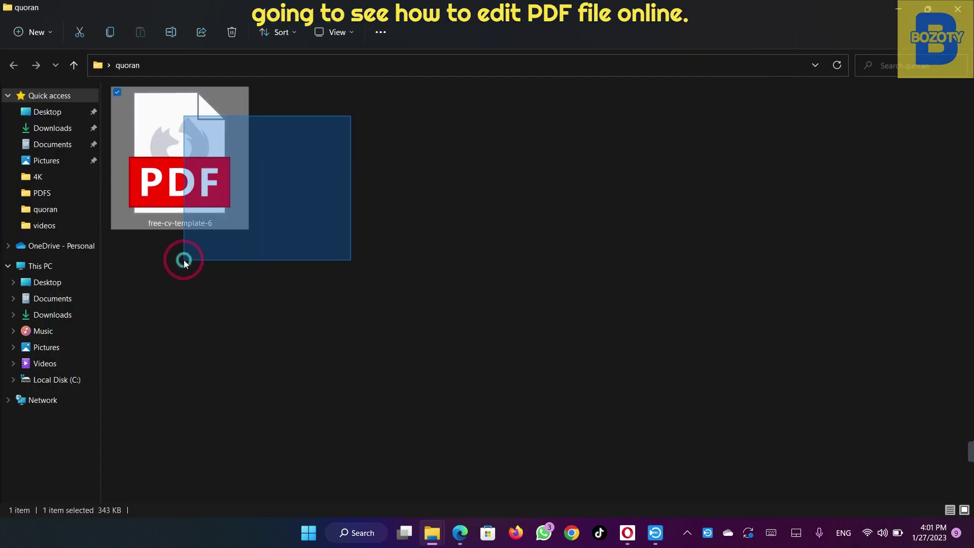
{"action": "right_click", "coordinate": [195, 159]}
{"action": "mouse_move", "coordinate": [245, 221]}
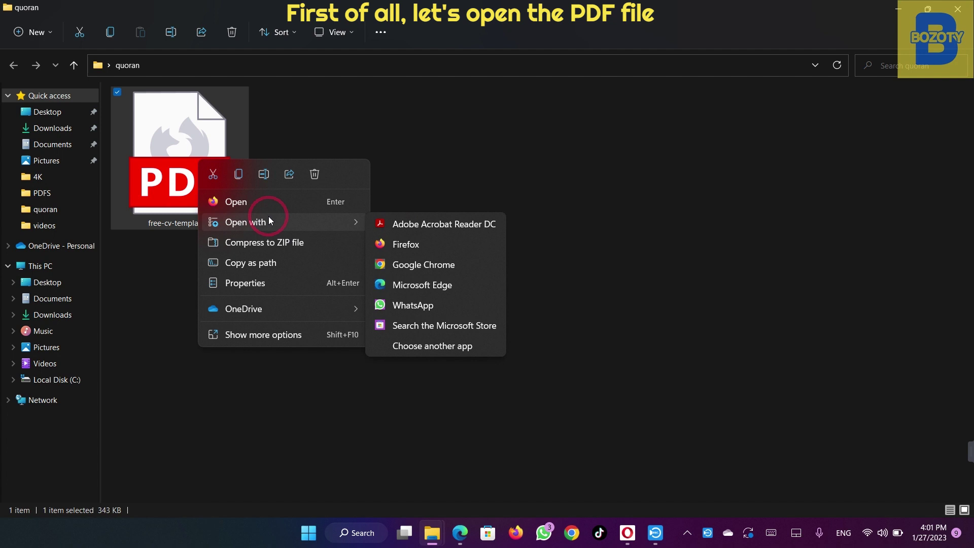
{"action": "left_click", "coordinate": [411, 283]}
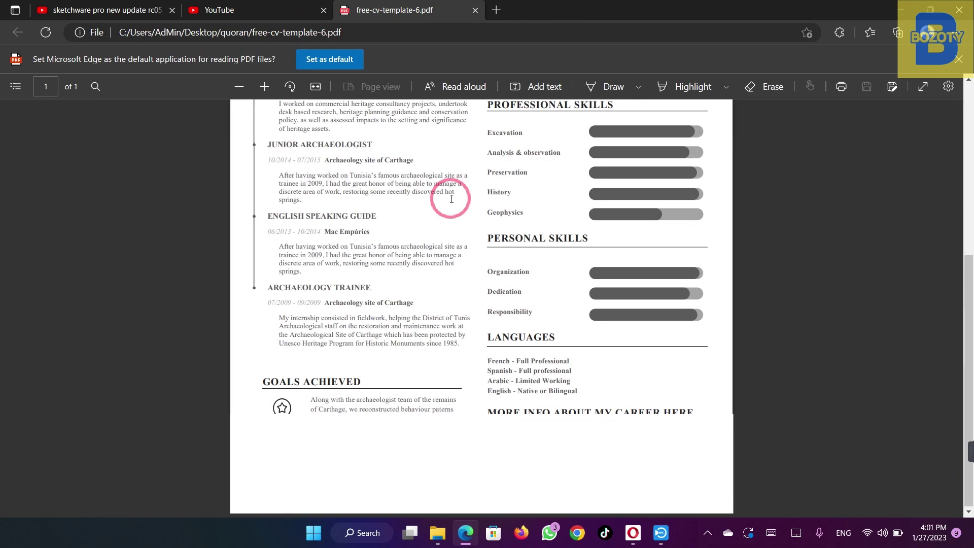
{"action": "scroll", "coordinate": [446, 221], "scroll_direction": "up", "scroll_amount": 4}
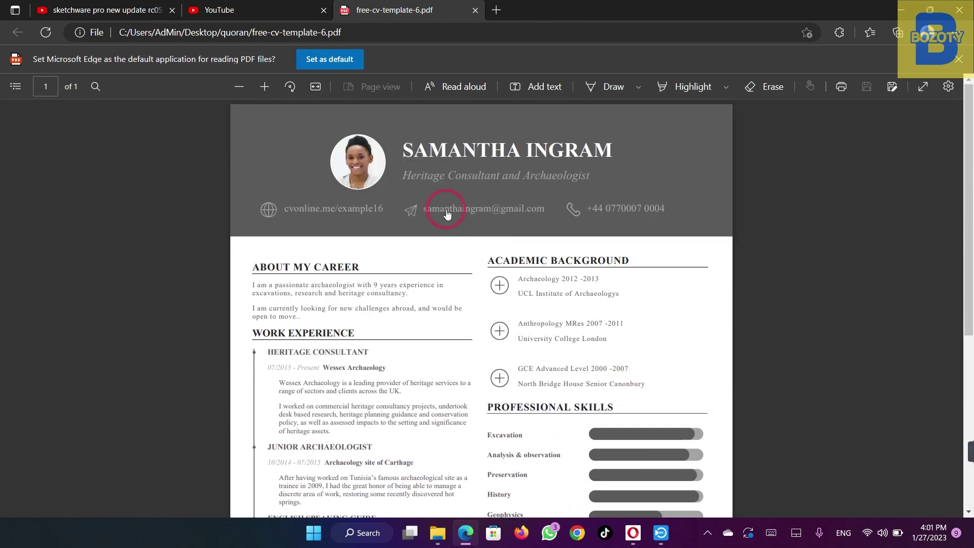
{"action": "left_click", "coordinate": [903, 9]}
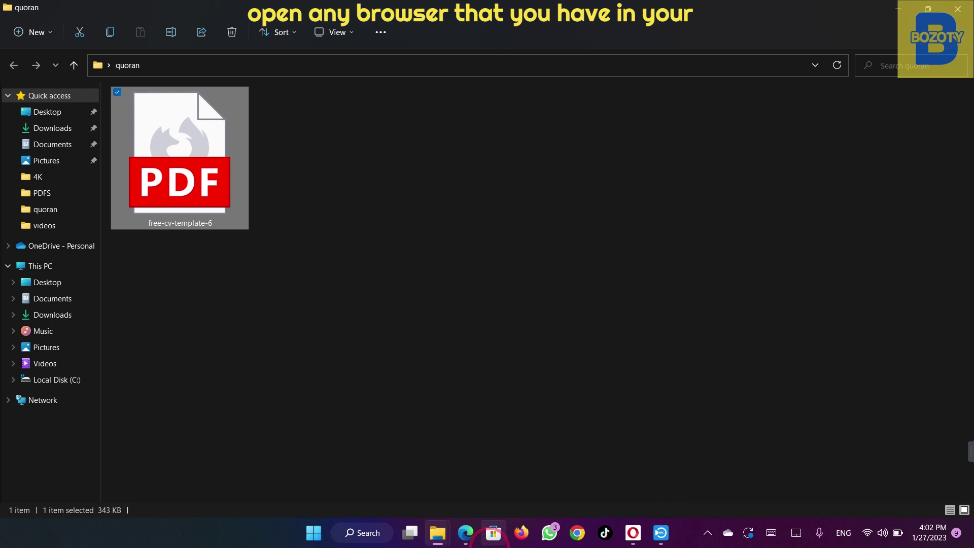
Minimize File Explorer and restore the Edge window showing the CV PDF
{"action": "left_click", "coordinate": [887, 12]}
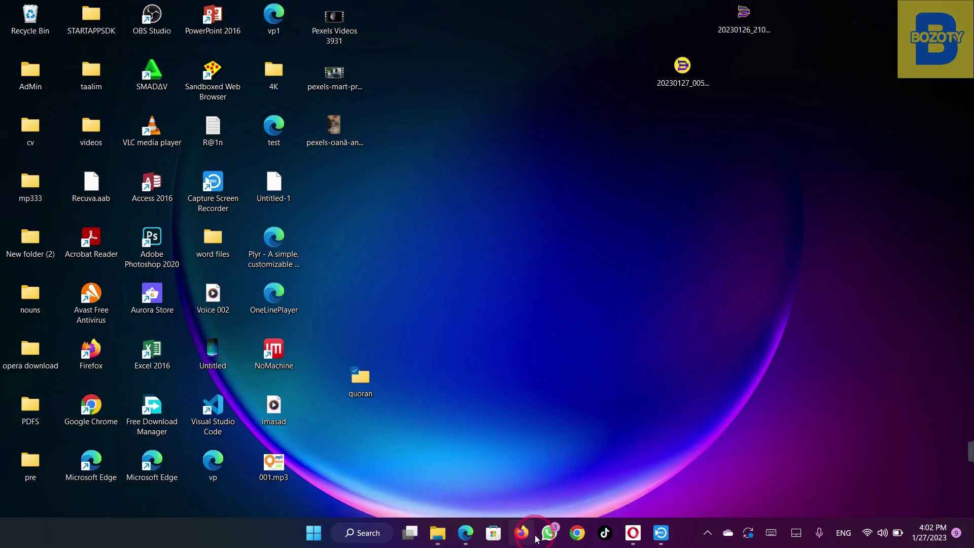
{"action": "mouse_move", "coordinate": [633, 533]}
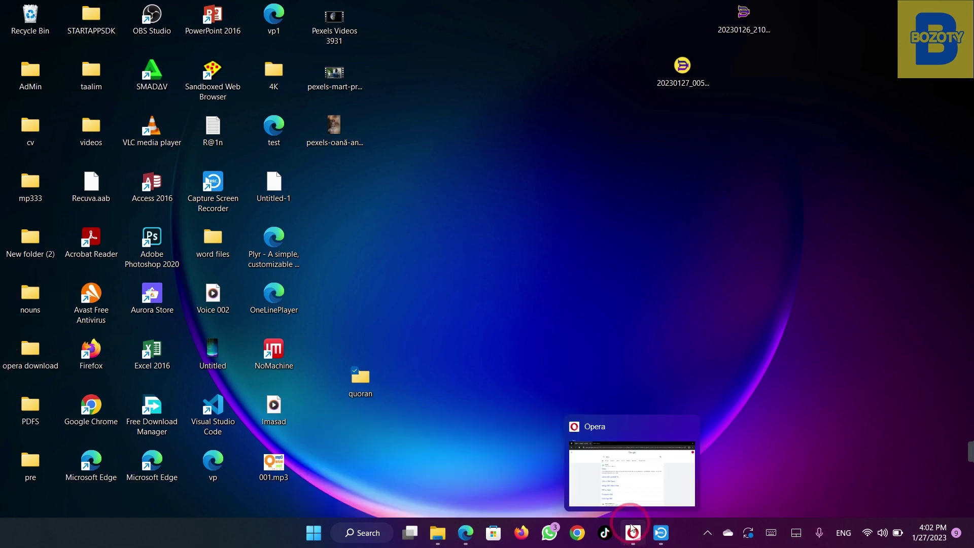
{"action": "left_click", "coordinate": [462, 535]}
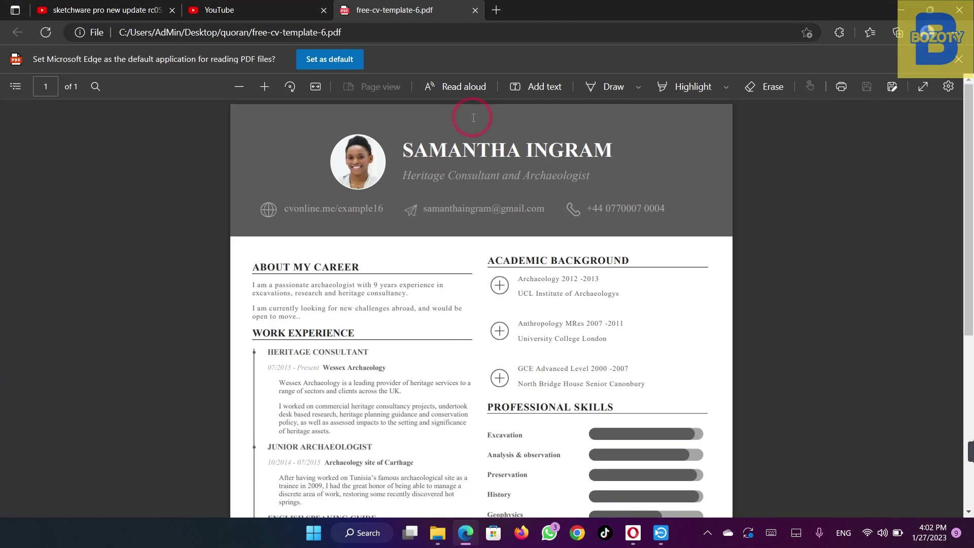
Go to google.com and run a search for 'sedja'
{"action": "left_click", "coordinate": [346, 30]}
{"action": "type", "text": "google.com"}
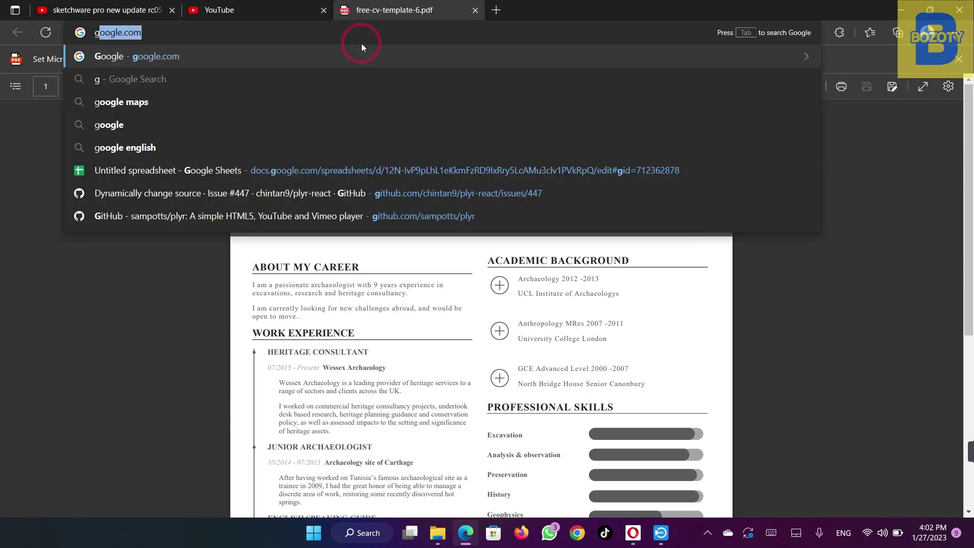
{"action": "key", "text": "Return"}
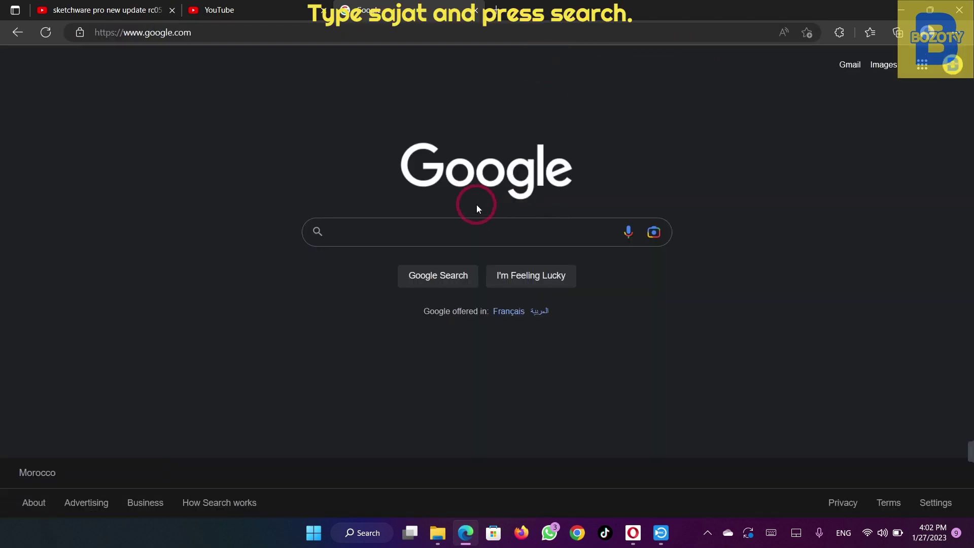
{"action": "left_click", "coordinate": [381, 228]}
{"action": "type", "text": "se"}
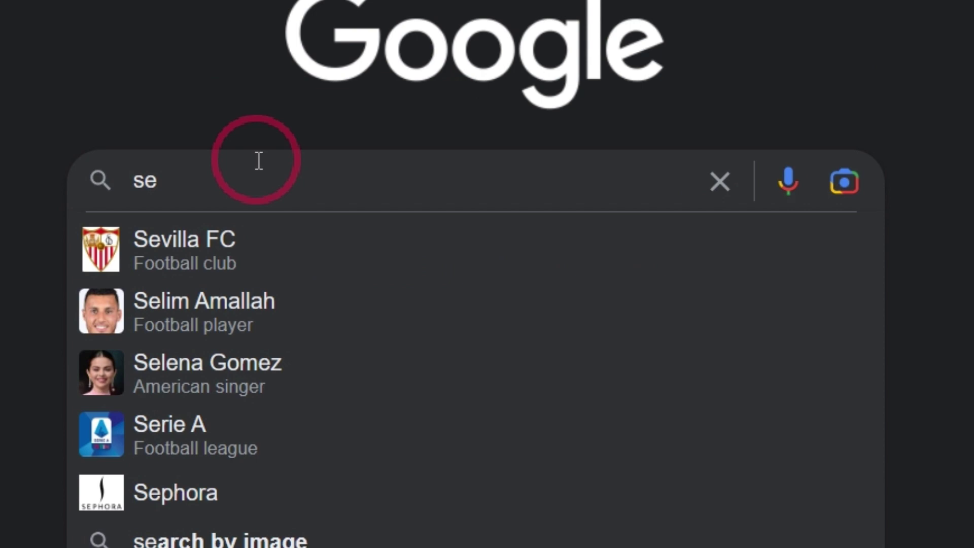
{"action": "type", "text": "dja"}
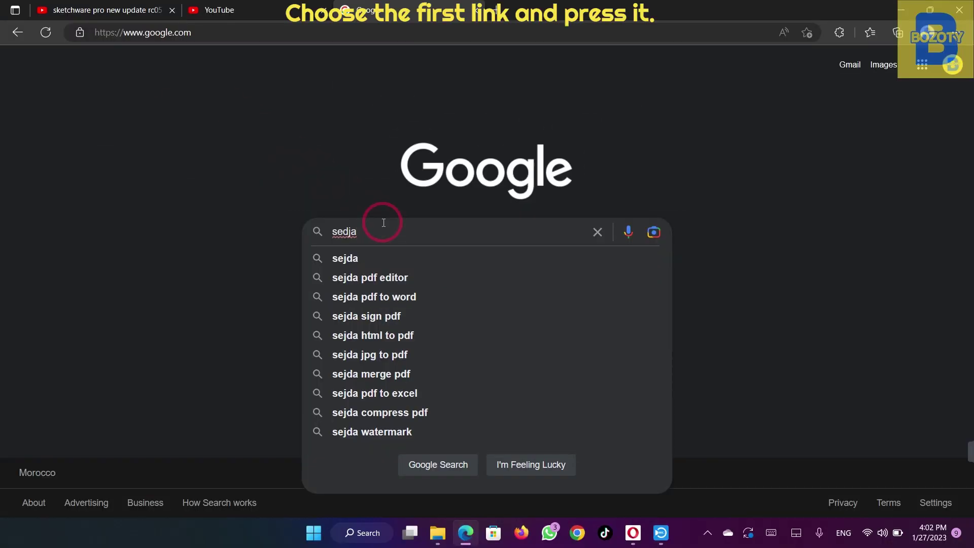
{"action": "key", "text": "Return"}
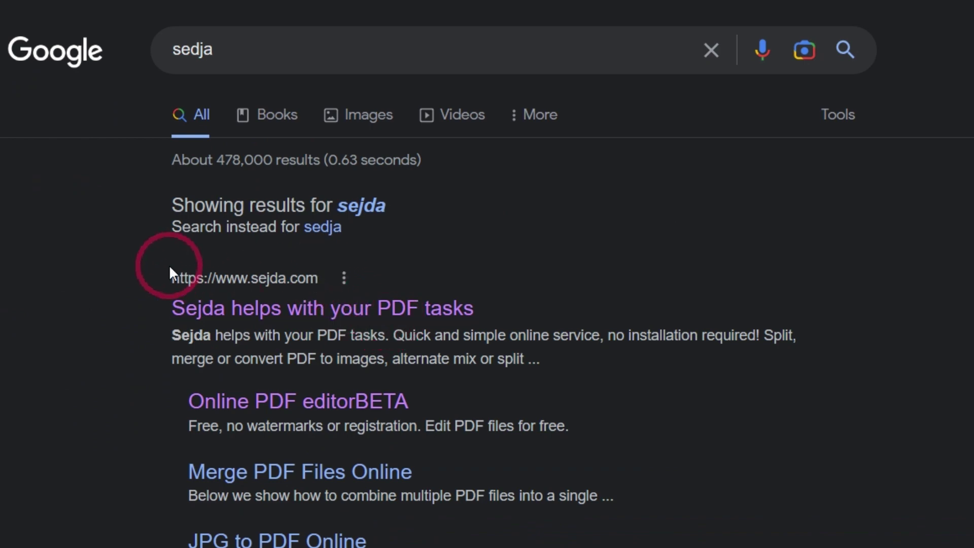
{"action": "left_click_drag", "start_coordinate": [122, 210], "coordinate": [164, 211]}
Open sejda.com's online PDF editor and start uploading a PDF
{"action": "left_click", "coordinate": [185, 235]}
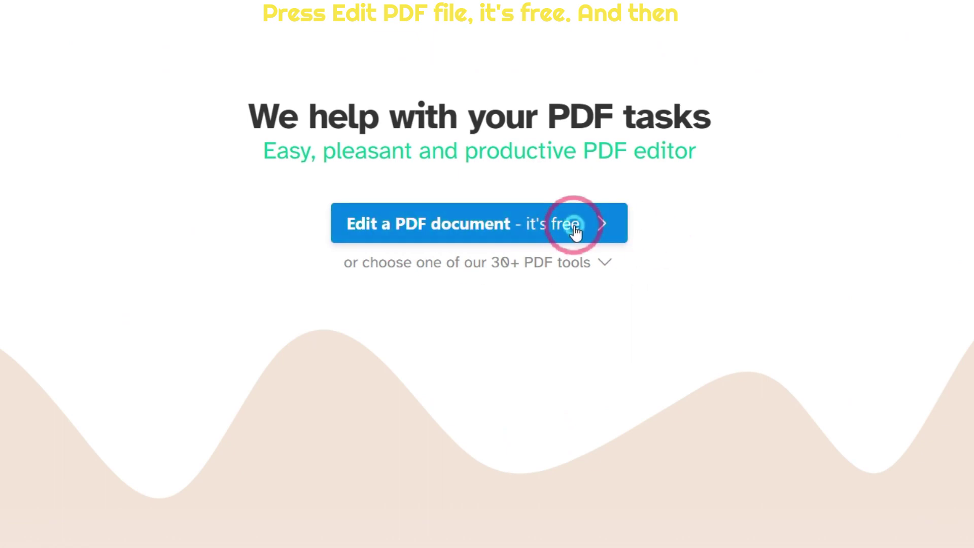
{"action": "left_click", "coordinate": [576, 229]}
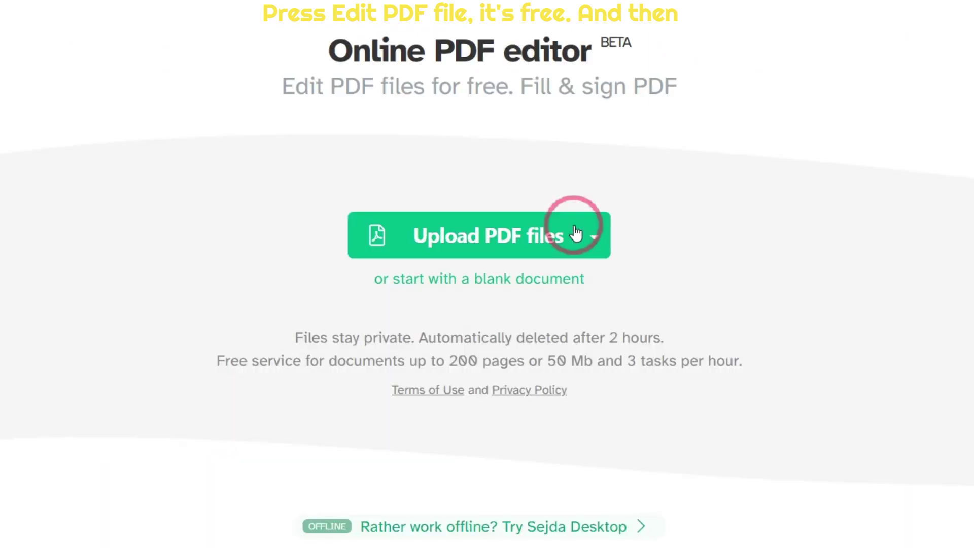
{"action": "left_click", "coordinate": [482, 241]}
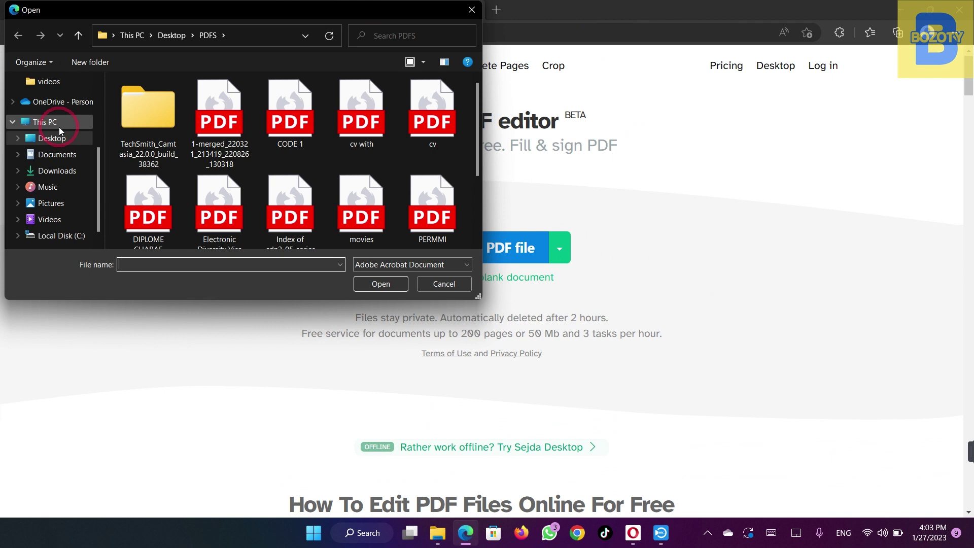
Select free-cv-template-6 from the quoran folder, shown as extra large icons
{"action": "left_click", "coordinate": [46, 123]}
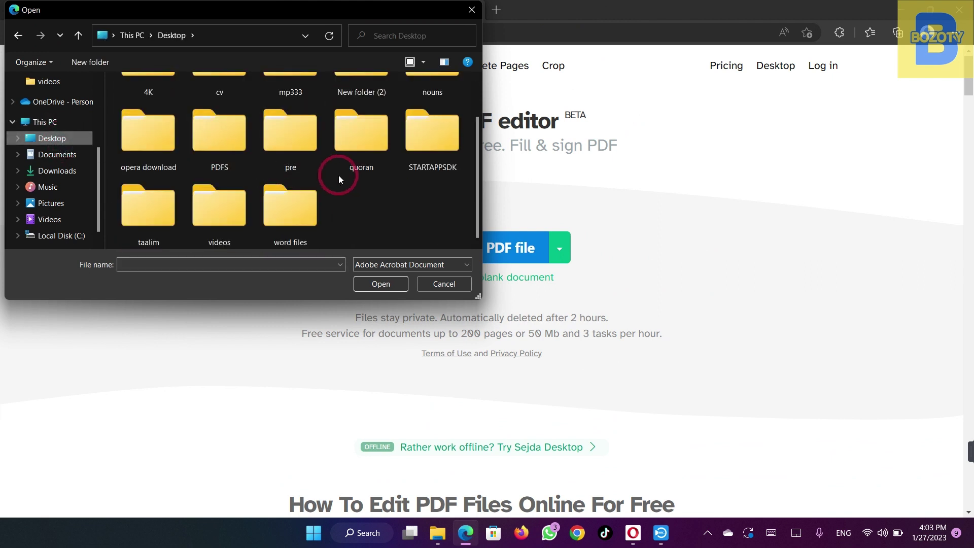
{"action": "scroll", "coordinate": [277, 176], "scroll_direction": "down", "scroll_amount": 2}
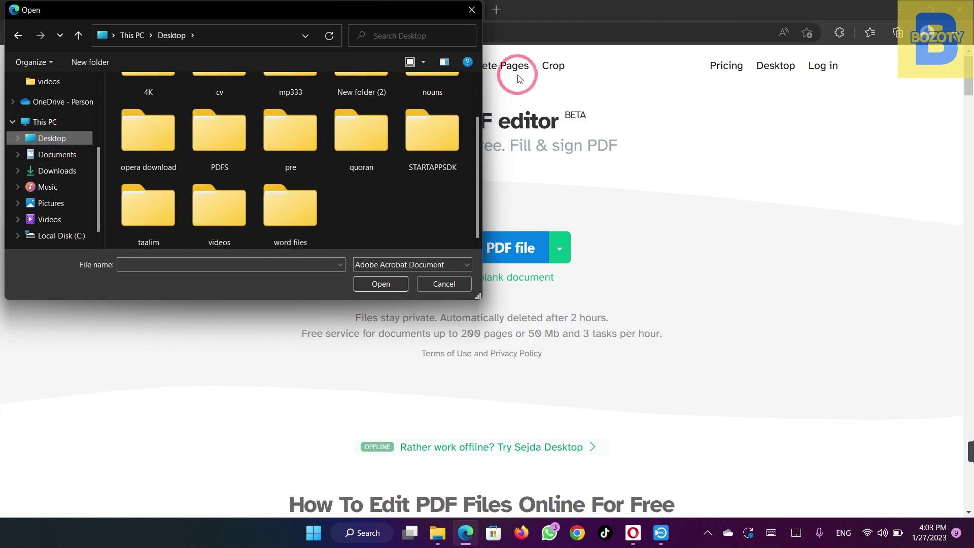
{"action": "double_click", "coordinate": [357, 133]}
{"action": "left_click", "coordinate": [417, 61]}
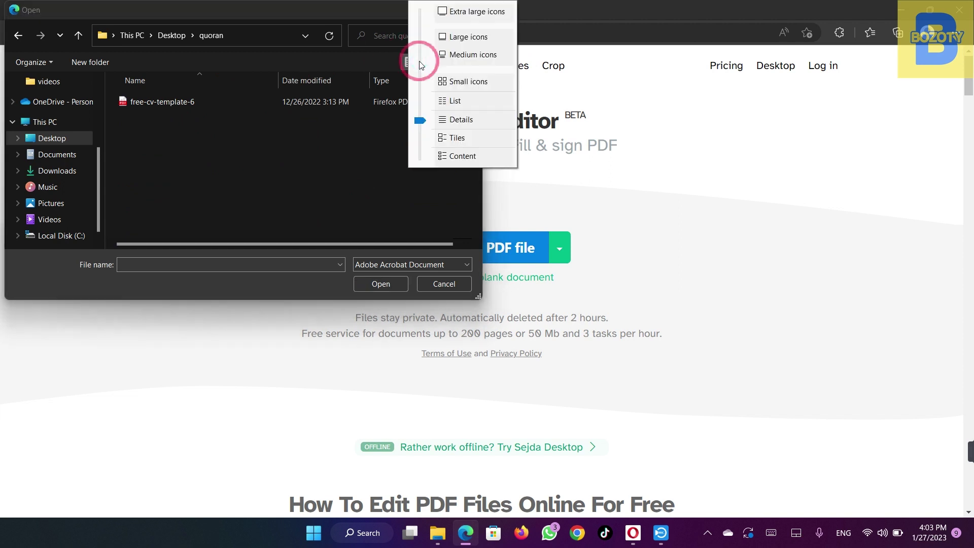
{"action": "left_click", "coordinate": [471, 14]}
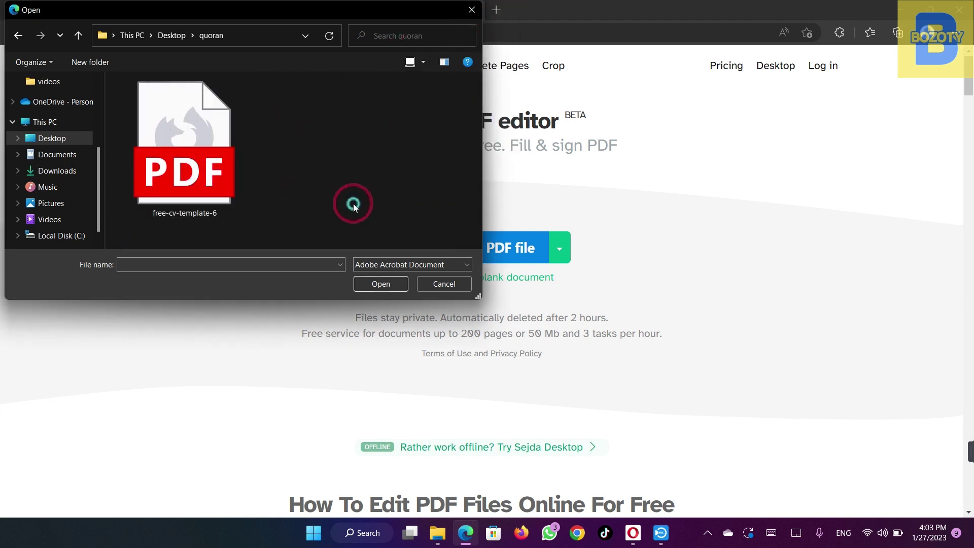
{"action": "left_click", "coordinate": [200, 140]}
{"action": "left_click", "coordinate": [380, 284]}
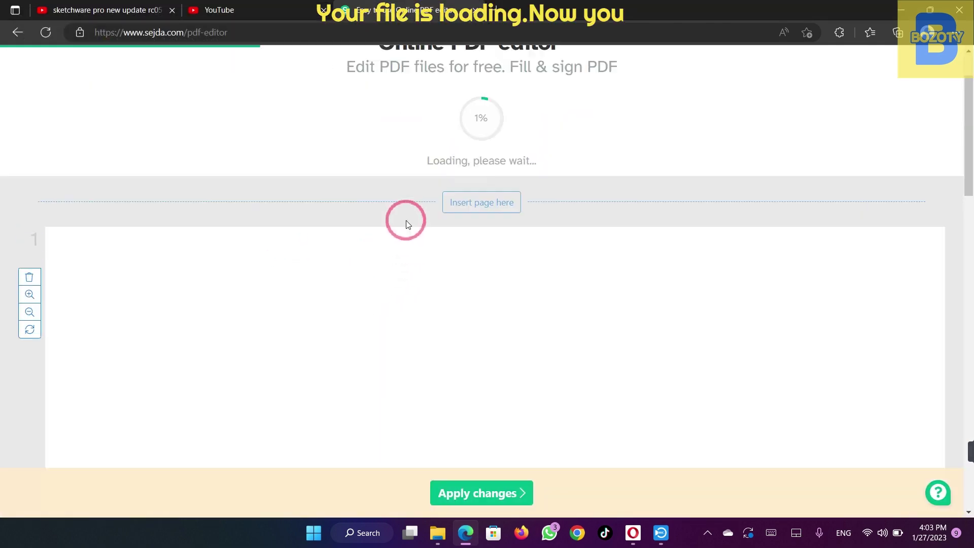
{"action": "scroll", "coordinate": [487, 304], "scroll_direction": "down", "scroll_amount": 3}
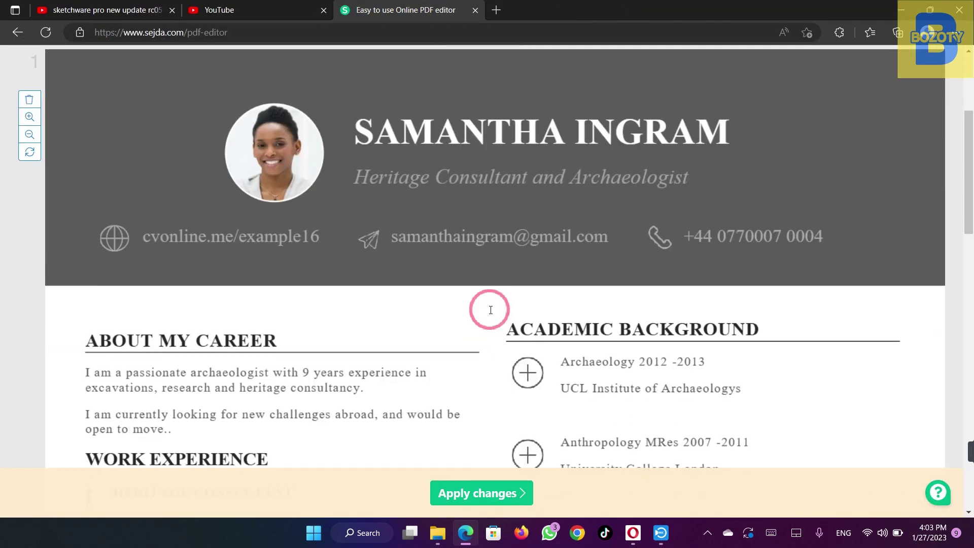
{"action": "scroll", "coordinate": [487, 309], "scroll_direction": "down", "scroll_amount": 5}
{"action": "scroll", "coordinate": [492, 304], "scroll_direction": "down", "scroll_amount": 3}
{"action": "scroll", "coordinate": [515, 284], "scroll_direction": "down", "scroll_amount": 3}
{"action": "scroll", "coordinate": [507, 282], "scroll_direction": "up", "scroll_amount": 4}
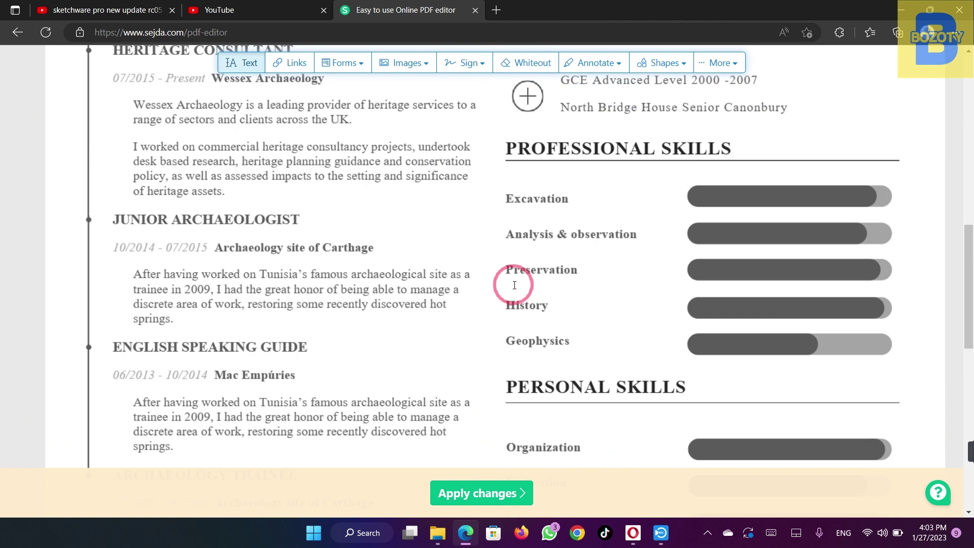
{"action": "scroll", "coordinate": [513, 281], "scroll_direction": "up", "scroll_amount": 8}
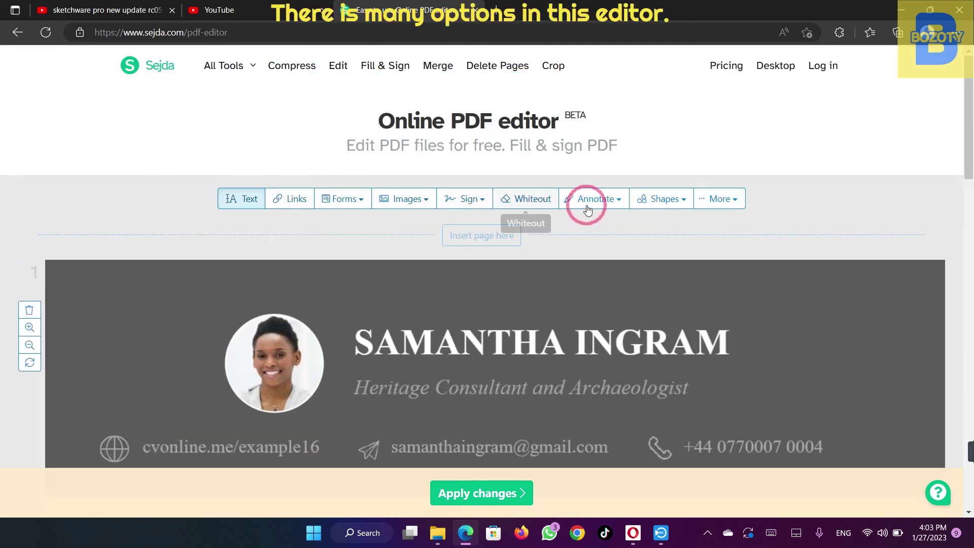
{"action": "scroll", "coordinate": [555, 277], "scroll_direction": "down", "scroll_amount": 1}
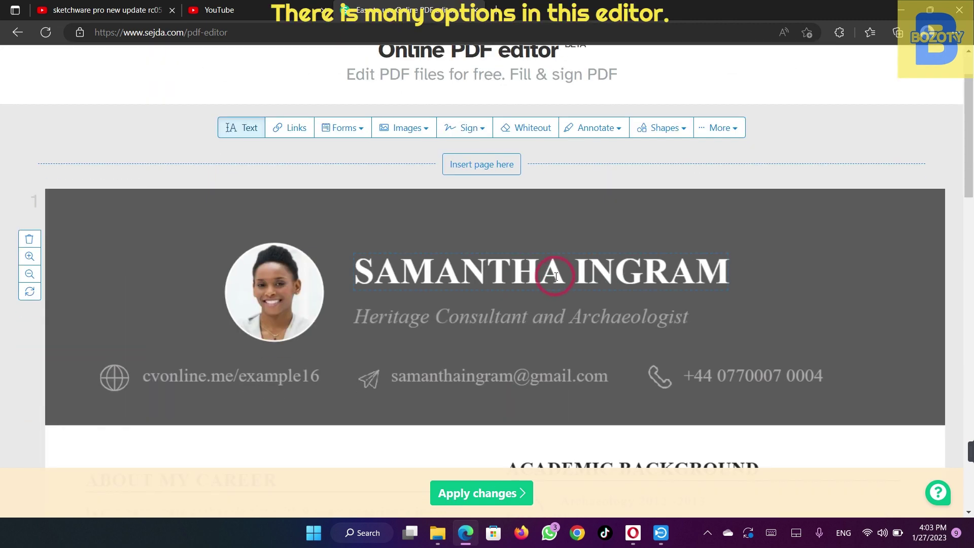
Replace the name heading with 'YOU CAN EDIT'
{"action": "left_click", "coordinate": [718, 272]}
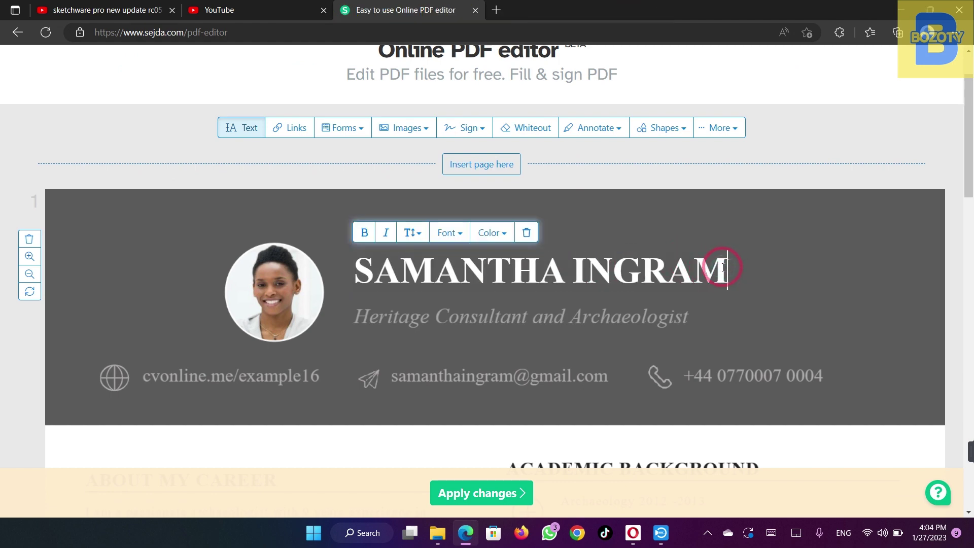
{"action": "key", "text": "BackSpace"}
{"action": "key", "text": "BackSpace"}
{"action": "key", "text": "BackSpace"}
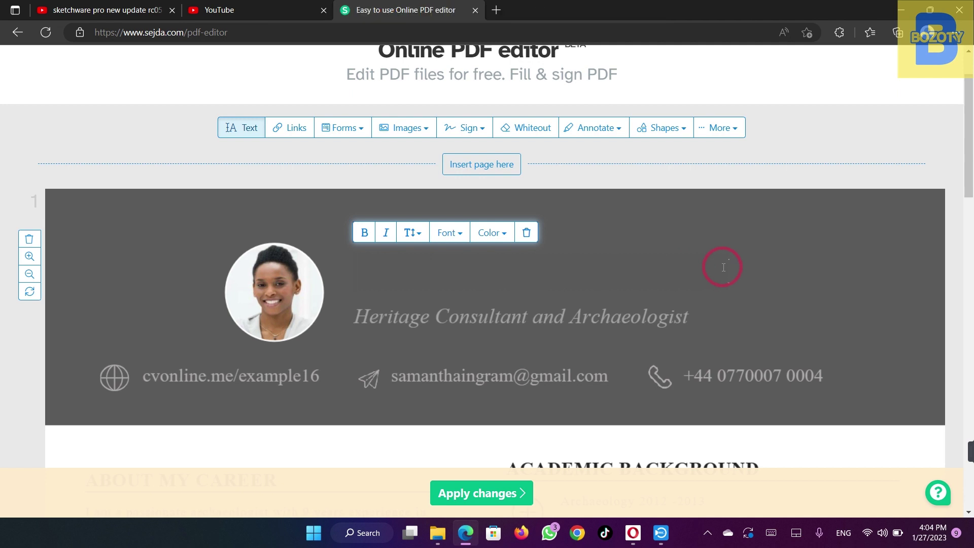
{"action": "type", "text": "YOU "}
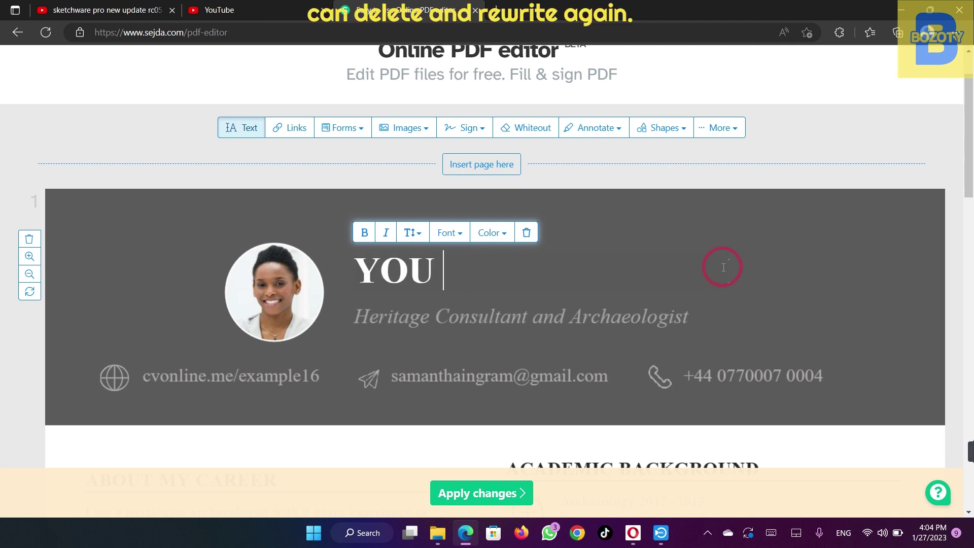
{"action": "type", "text": "CAN EDI"}
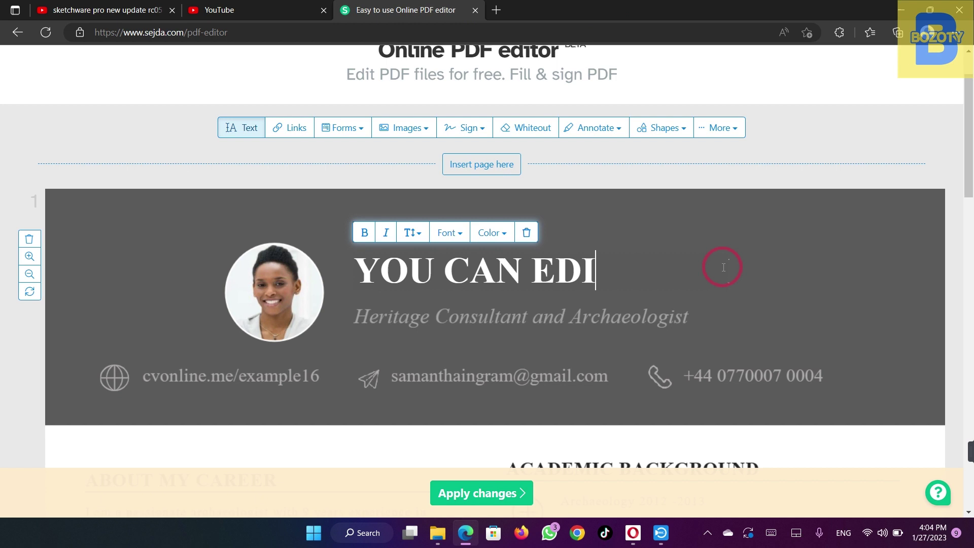
{"action": "type", "text": "RYTHIN"}
{"action": "key", "text": "BackSpace"}
{"action": "key", "text": "BackSpace"}
{"action": "key", "text": "BackSpace"}
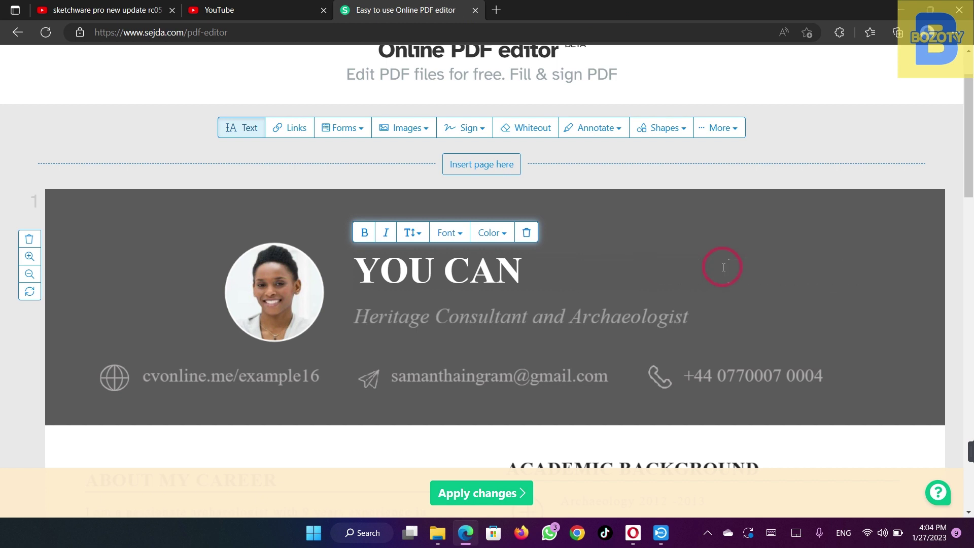
Edit the subtitle, shorten the phone number and make it green, and edit the Wessex paragraph
{"action": "left_click", "coordinate": [579, 322]}
{"action": "type", "text": "EDIT"}
{"action": "left_click", "coordinate": [797, 378]}
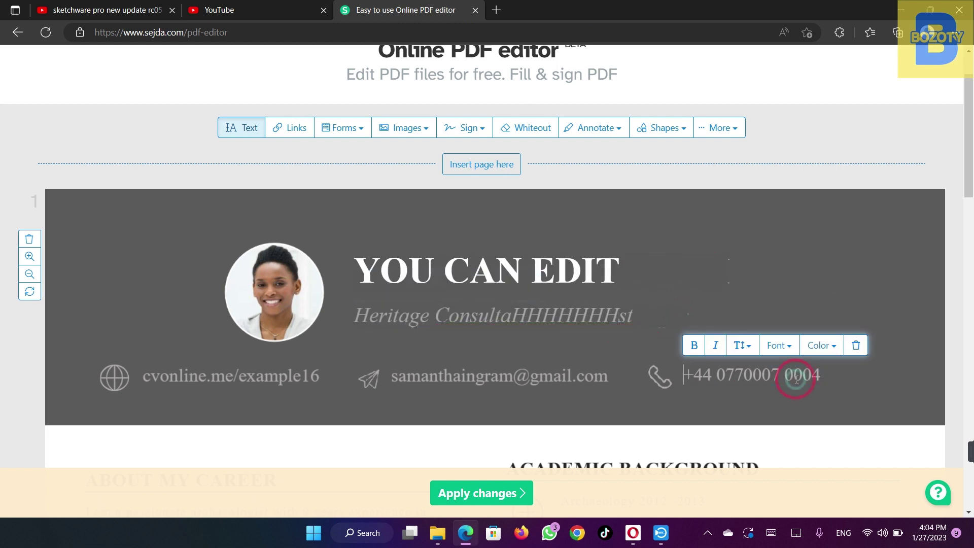
{"action": "key", "text": "BackSpace"}
{"action": "key", "text": "BackSpace"}
{"action": "key", "text": "BackSpace"}
{"action": "left_click", "coordinate": [822, 345]}
{"action": "left_click", "coordinate": [836, 388]}
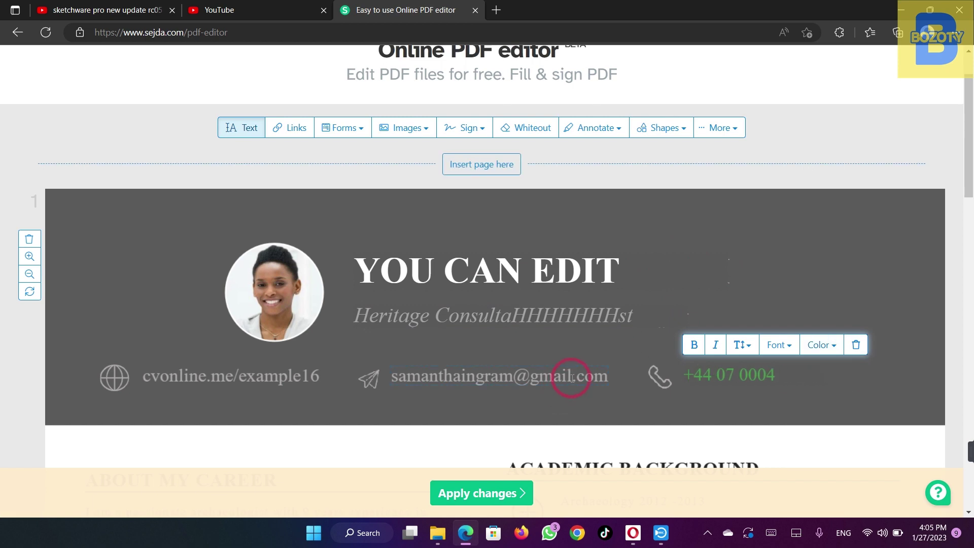
{"action": "scroll", "coordinate": [737, 374], "scroll_direction": "down", "scroll_amount": 5}
{"action": "left_click", "coordinate": [533, 238]}
{"action": "left_click", "coordinate": [354, 341]}
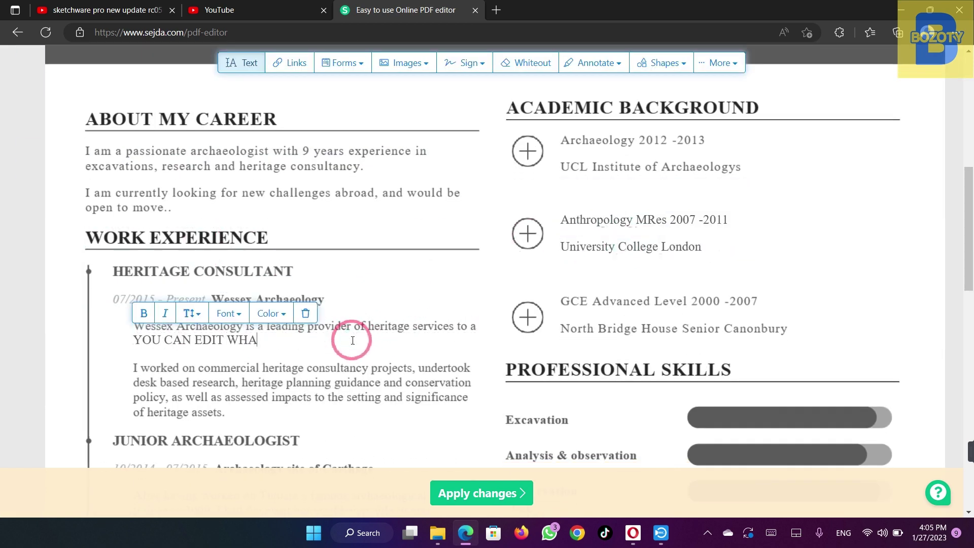
{"action": "type", "text": "LIKE"}
{"action": "scroll", "coordinate": [711, 424], "scroll_direction": "up", "scroll_amount": 2}
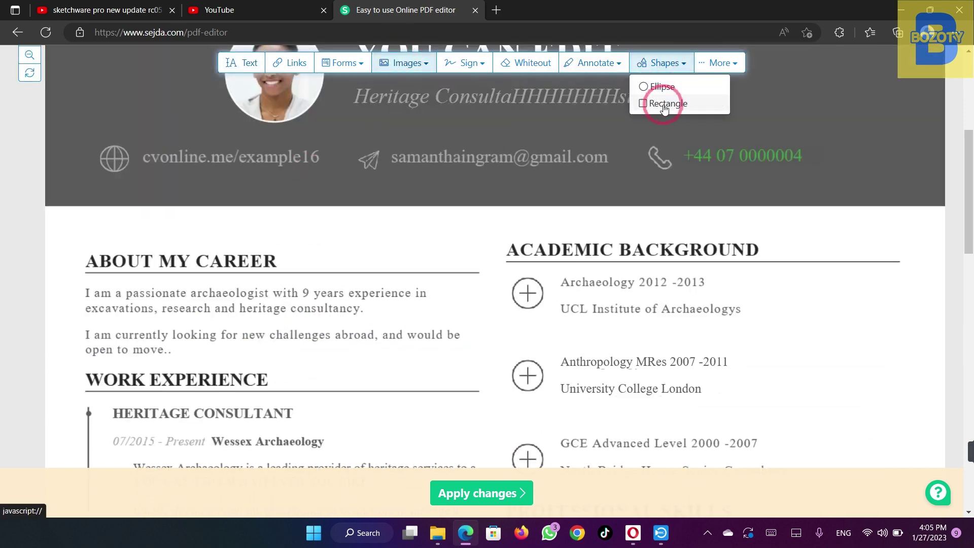
Draw a red ellipse around the Languages lines and apply all edits
{"action": "left_click", "coordinate": [655, 99]}
{"action": "left_click_drag", "start_coordinate": [381, 225], "coordinate": [475, 284]}
{"action": "left_click_drag", "start_coordinate": [772, 283], "coordinate": [515, 330]}
{"action": "scroll", "coordinate": [429, 239], "scroll_direction": "down", "scroll_amount": 5}
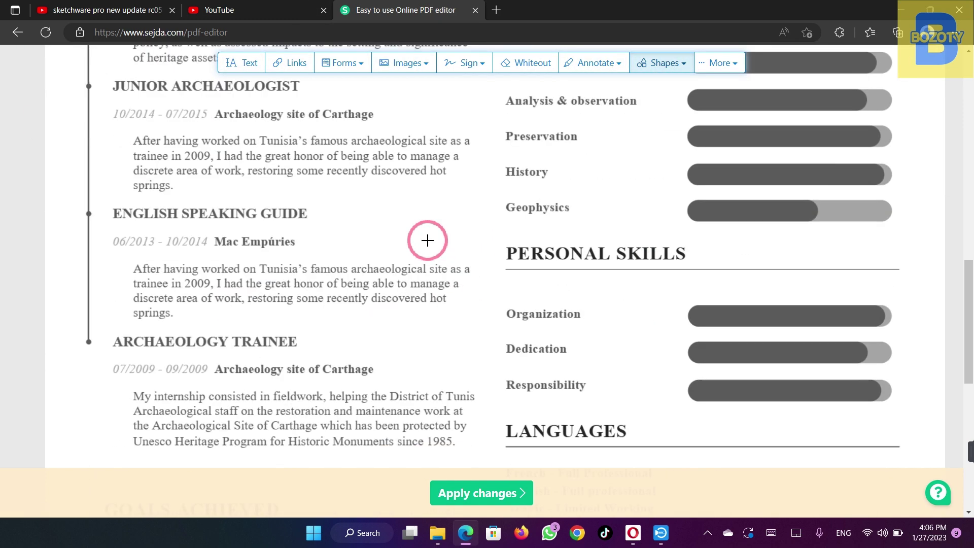
{"action": "scroll", "coordinate": [667, 207], "scroll_direction": "down", "scroll_amount": 4}
{"action": "left_click_drag", "start_coordinate": [479, 181], "coordinate": [715, 258]}
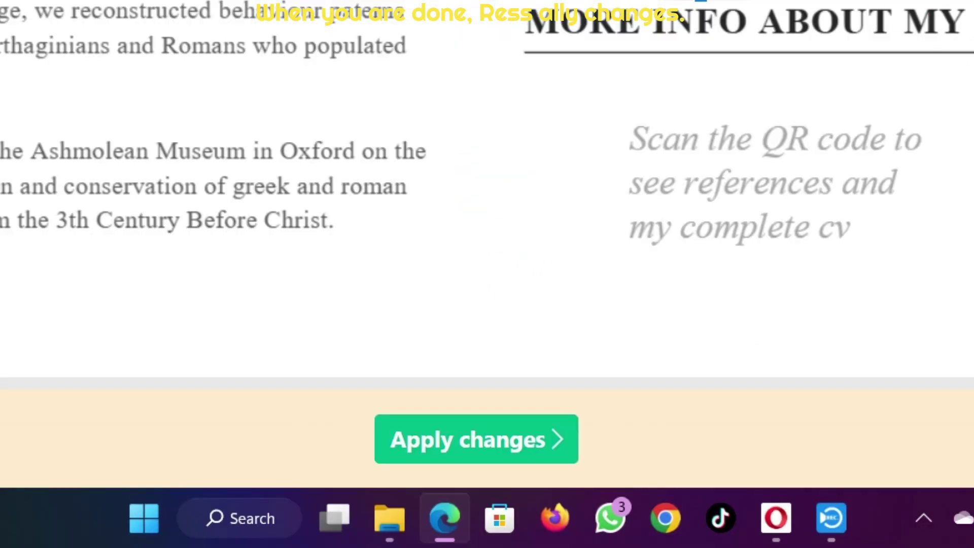
{"action": "left_click", "coordinate": [482, 492]}
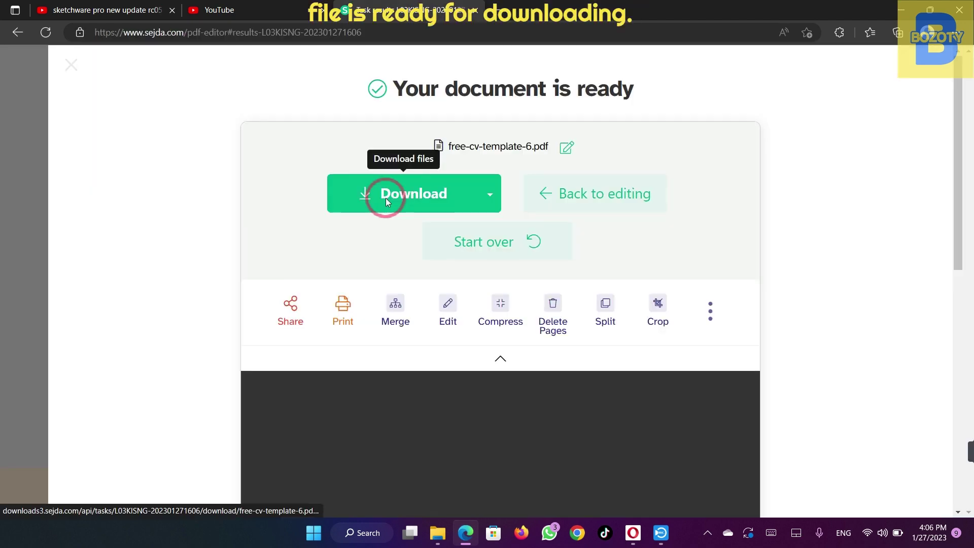
Download the edited free-cv-template-6.pdf to the quoran folder, then minimize the browser
{"action": "left_click", "coordinate": [386, 198]}
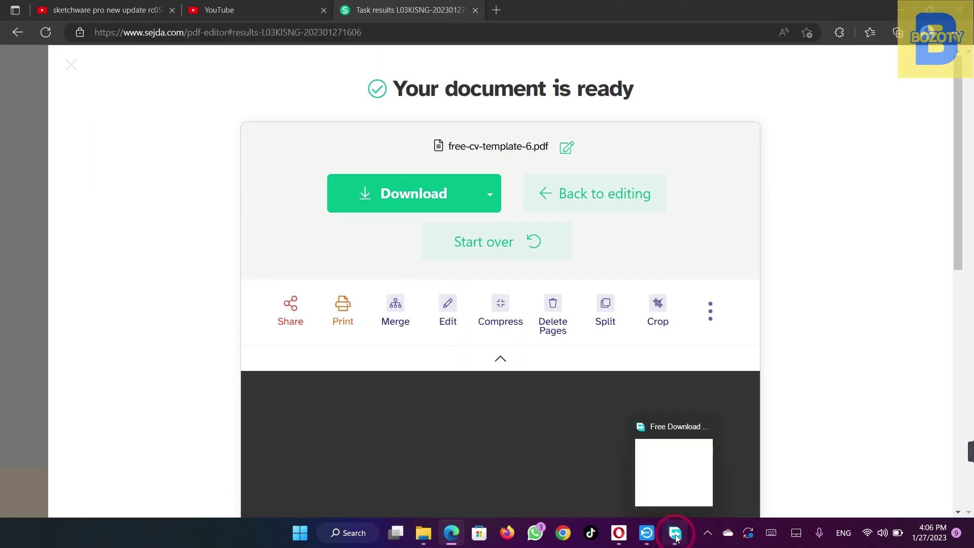
{"action": "left_click", "coordinate": [675, 533]}
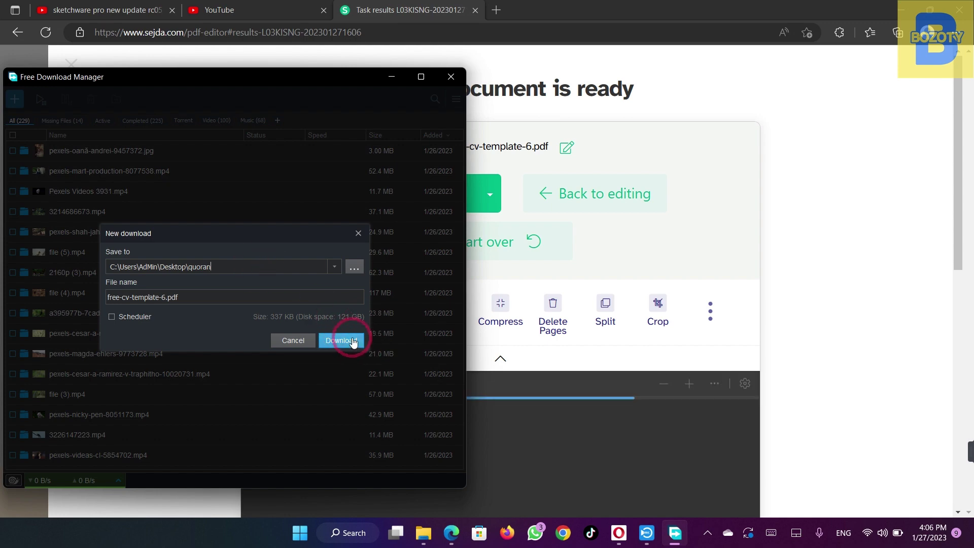
{"action": "left_click", "coordinate": [353, 341]}
{"action": "left_click", "coordinate": [495, 73]}
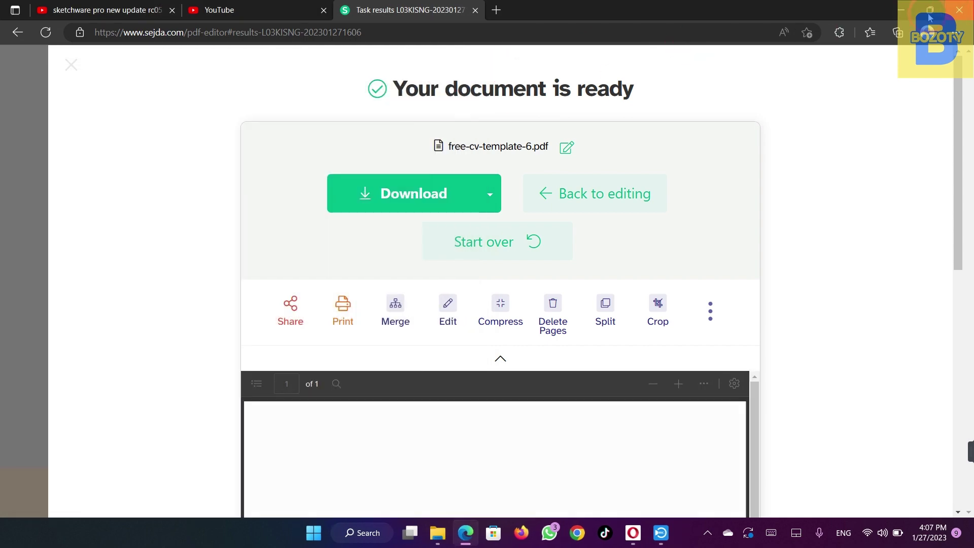
{"action": "left_click", "coordinate": [906, 14]}
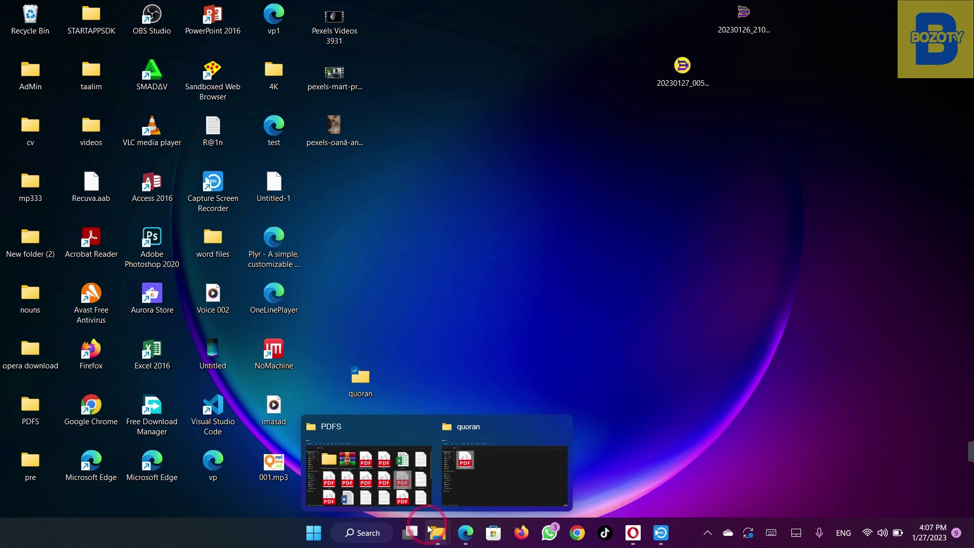
Open the downloaded free-cv-template-6 (1) PDF from quoran, choosing an app to view it
{"action": "left_click", "coordinate": [500, 476]}
{"action": "left_click", "coordinate": [453, 201]}
{"action": "left_click_drag", "start_coordinate": [481, 232], "coordinate": [331, 266]}
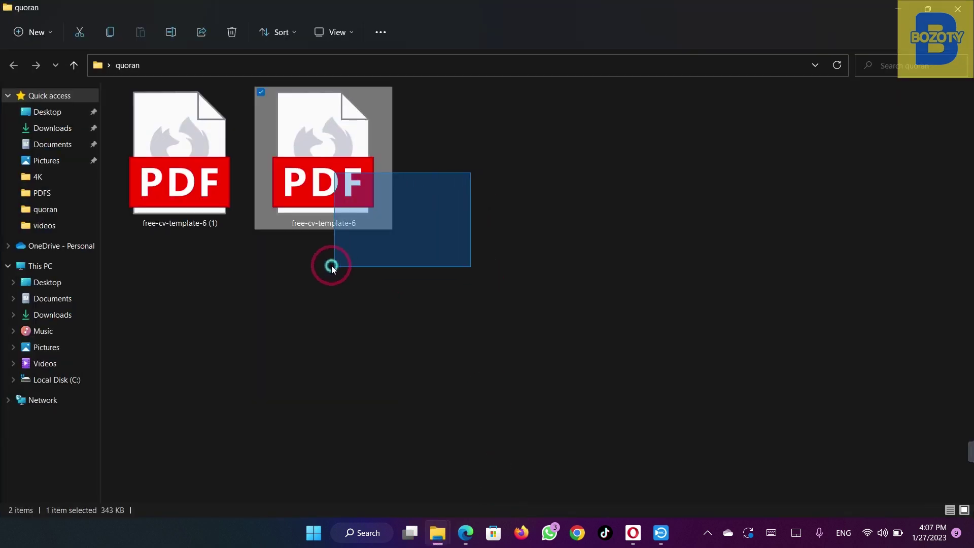
{"action": "left_click", "coordinate": [350, 164]}
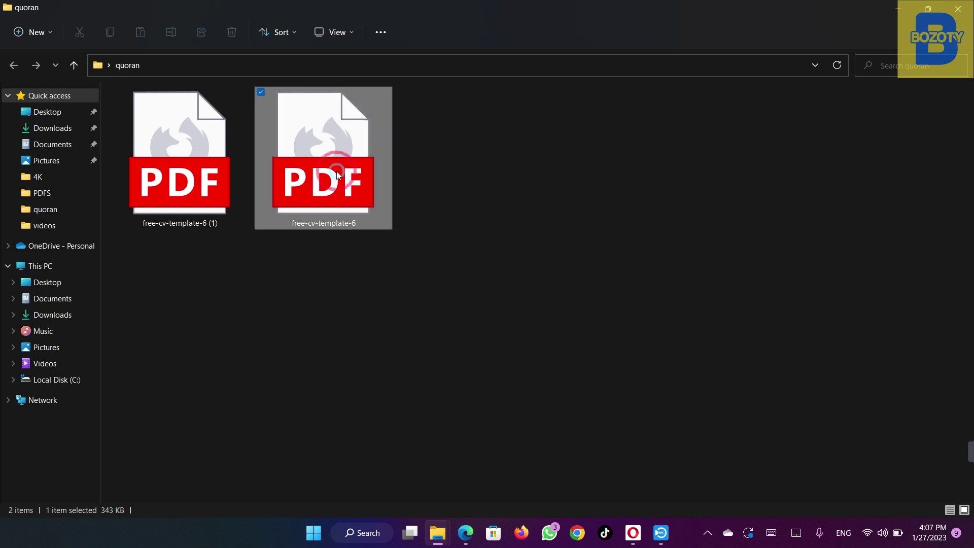
{"action": "double_click", "coordinate": [335, 169]}
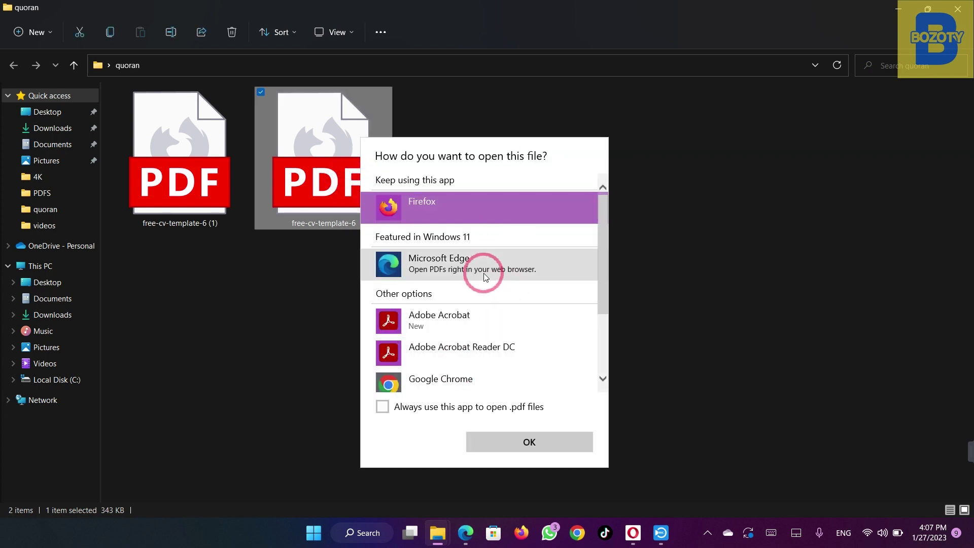
{"action": "left_click", "coordinate": [493, 273]}
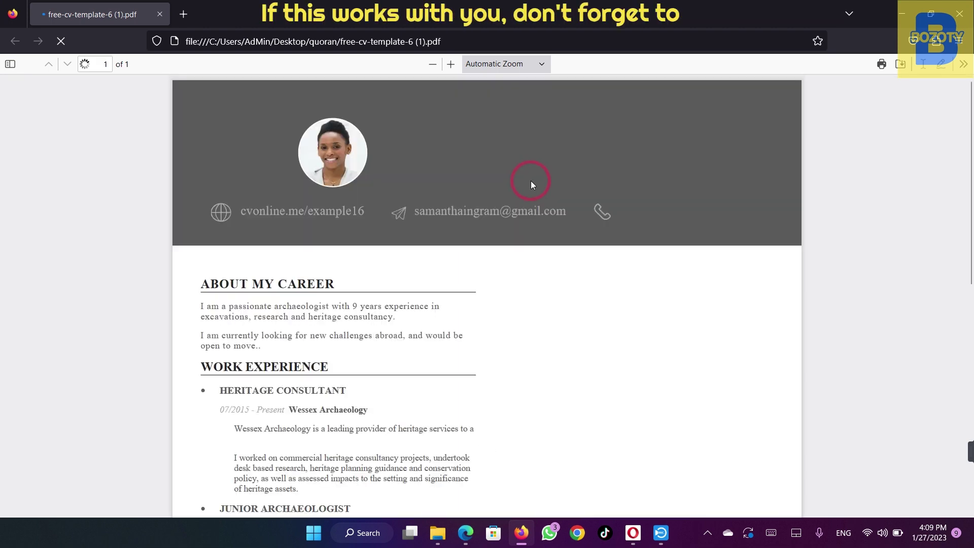
{"action": "scroll", "coordinate": [489, 144], "scroll_direction": "down", "scroll_amount": 2}
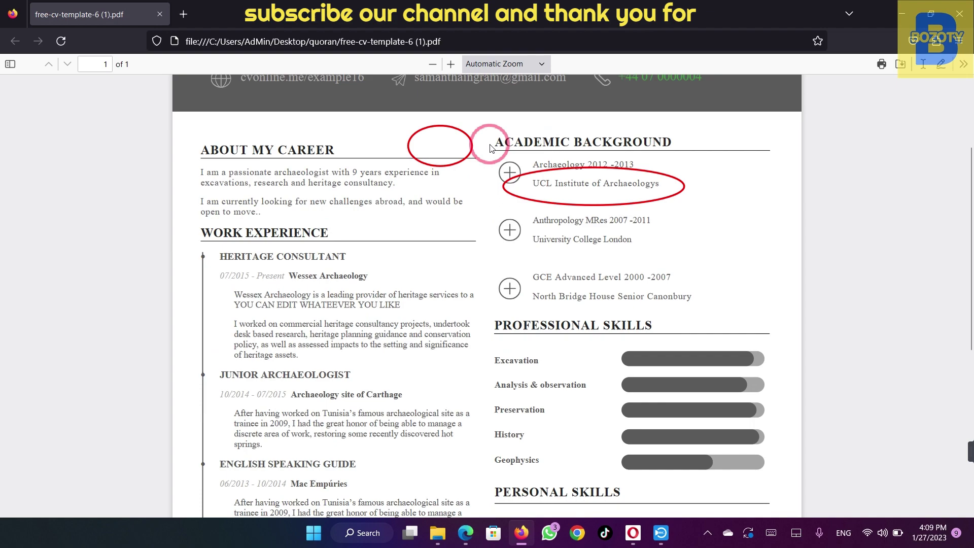